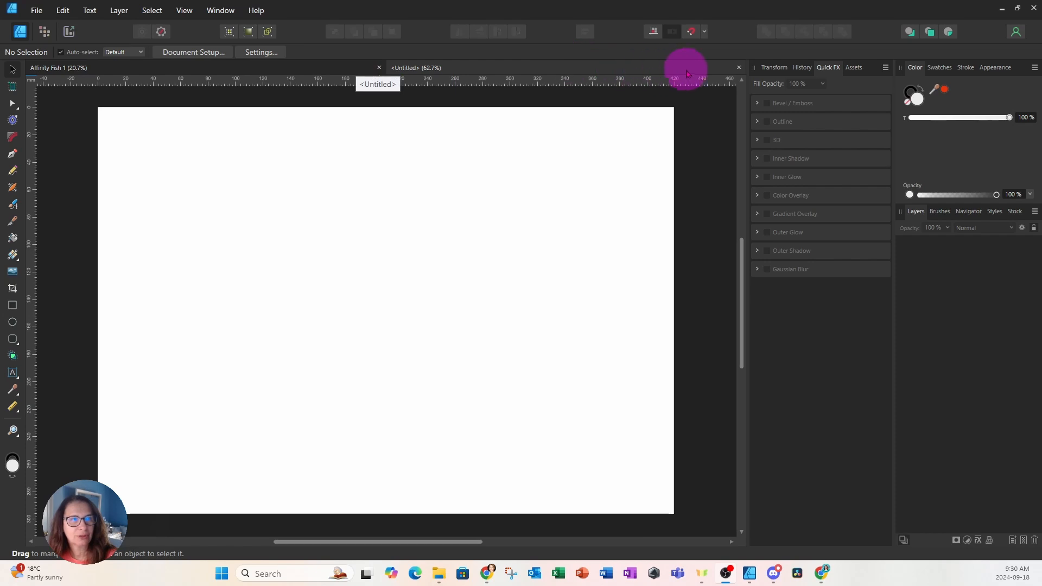
Close the Affinity Fish 1 document and the blank untitled document.
click(379, 68)
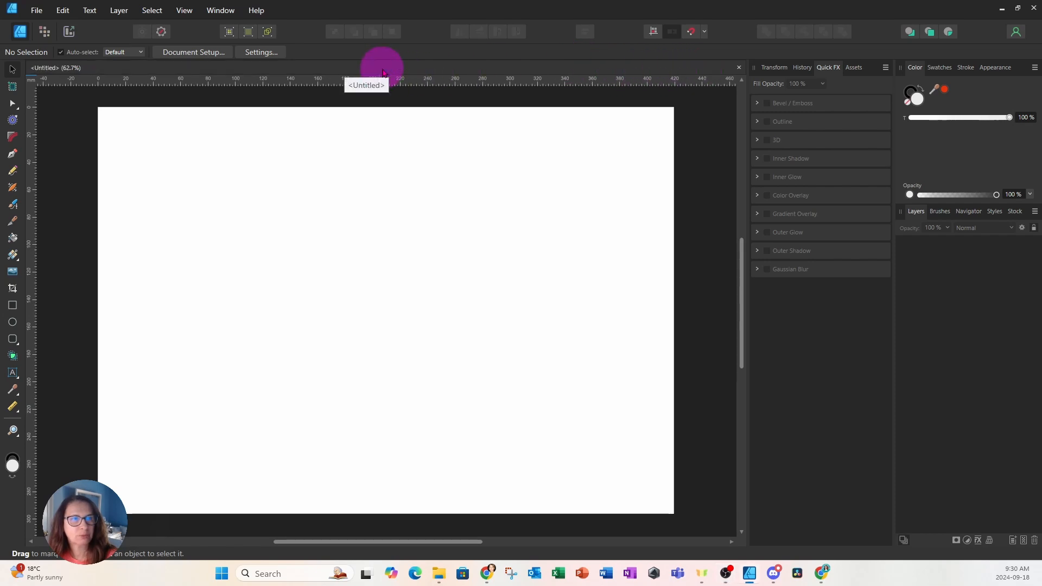
click(739, 67)
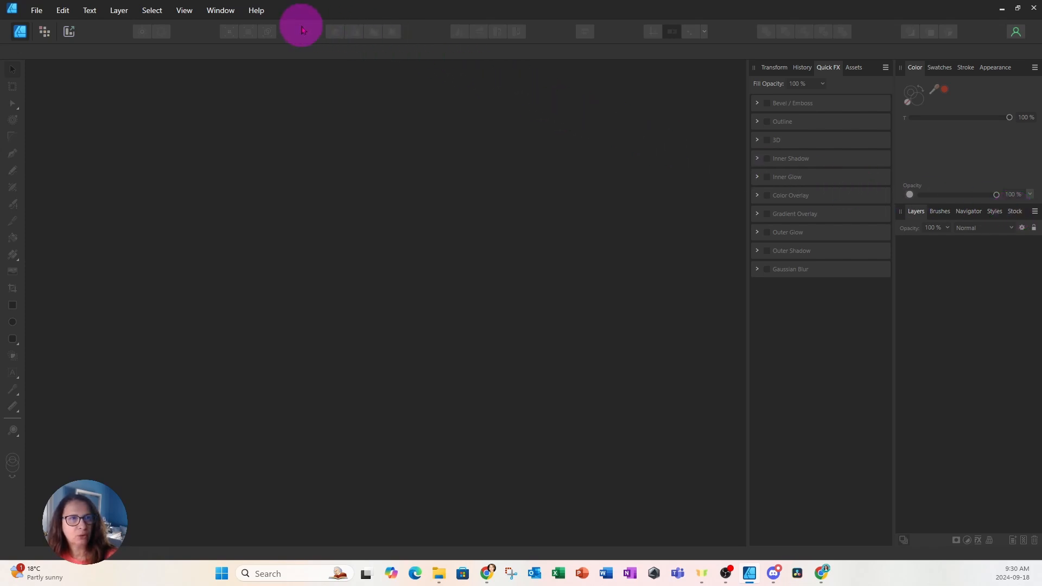
Display the Stock photo library and clear its existing search.
click(221, 11)
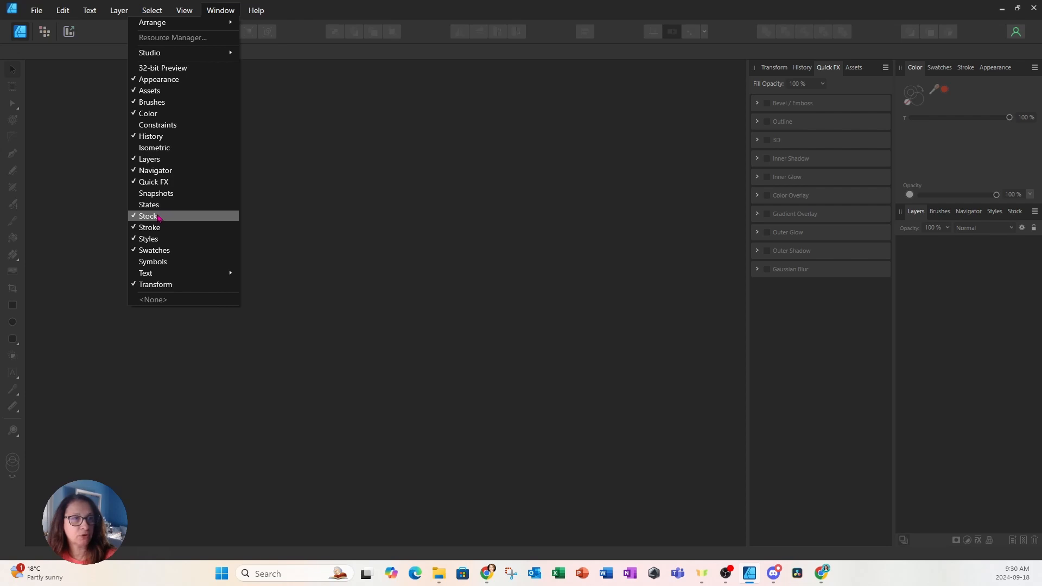
click(1016, 213)
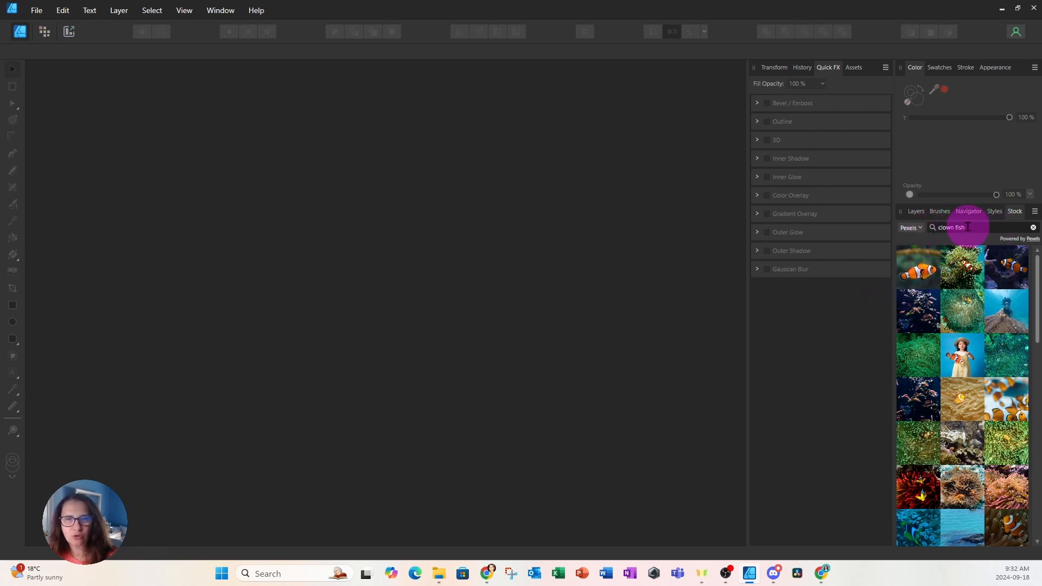
drag(986, 224, 933, 228)
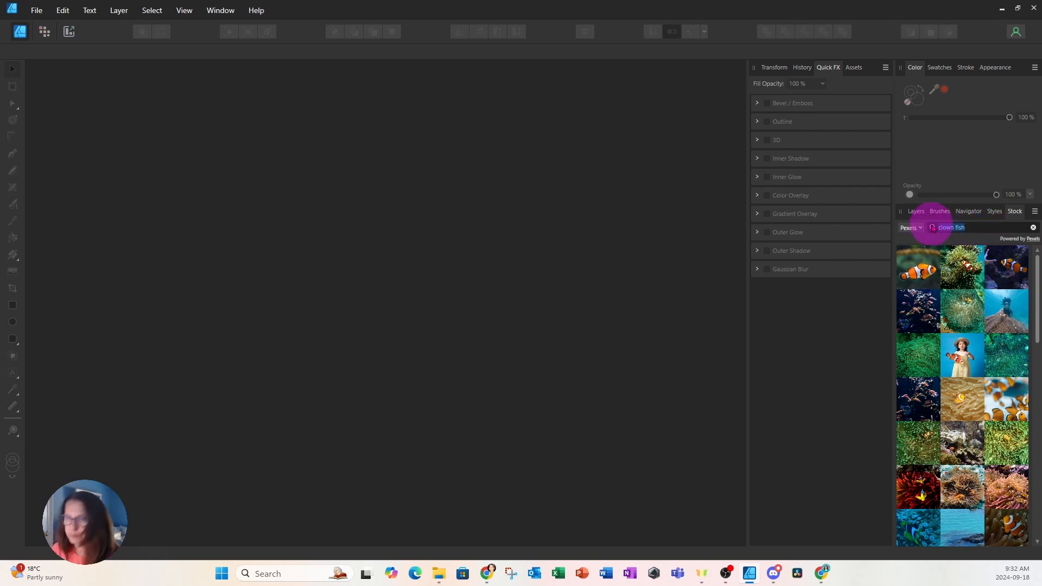
key(BackSpace)
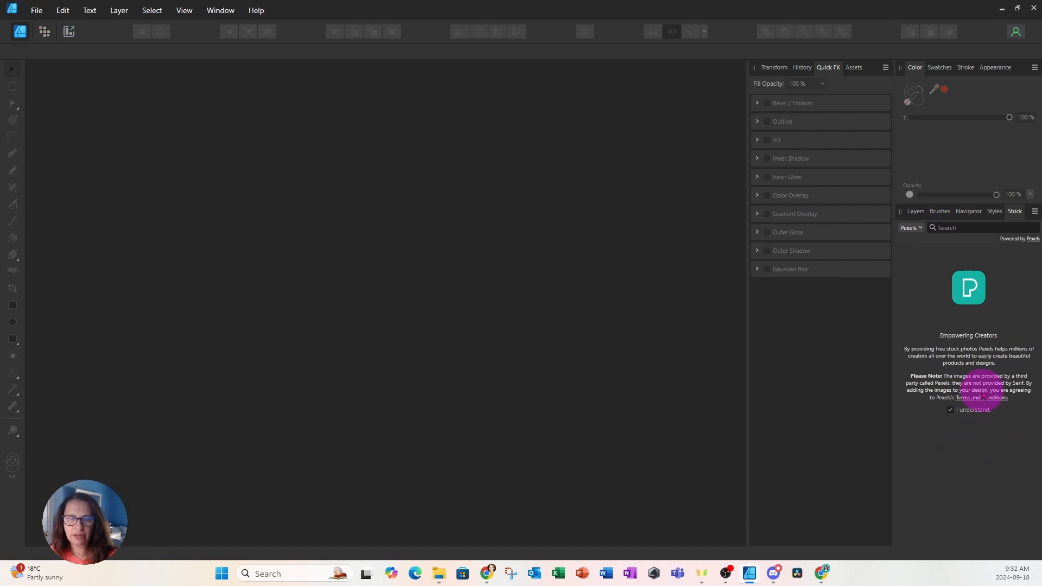
Search Pexels stock photos for "clown fish" and open the first photo, a single clownfish, as a new document.
click(916, 228)
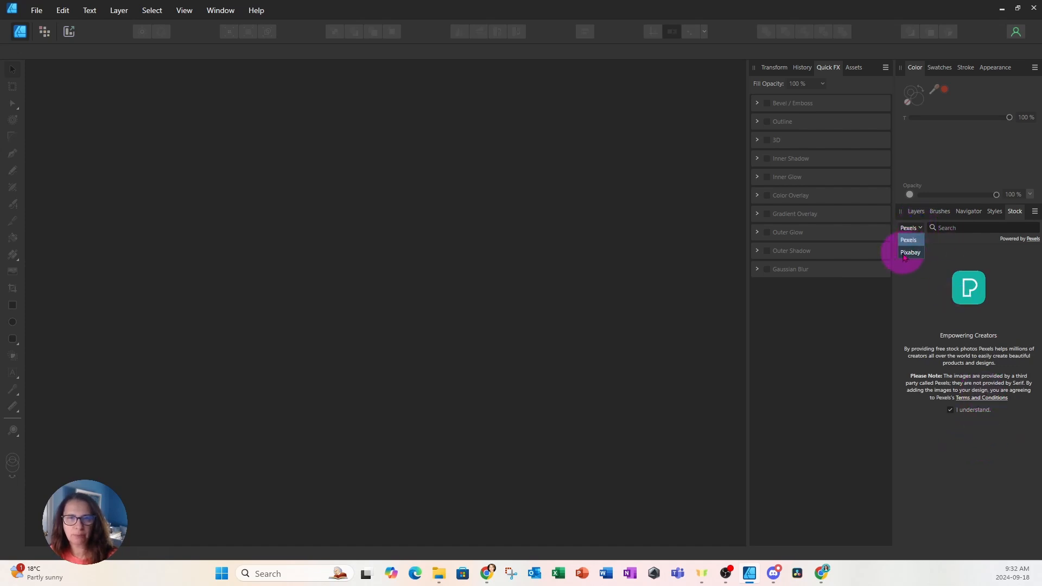
click(909, 240)
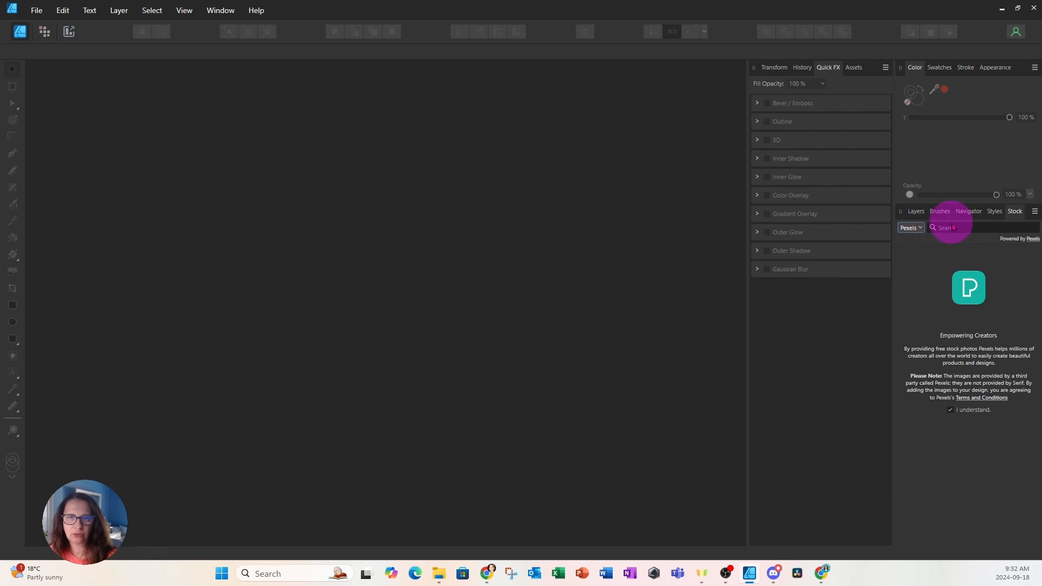
click(954, 227)
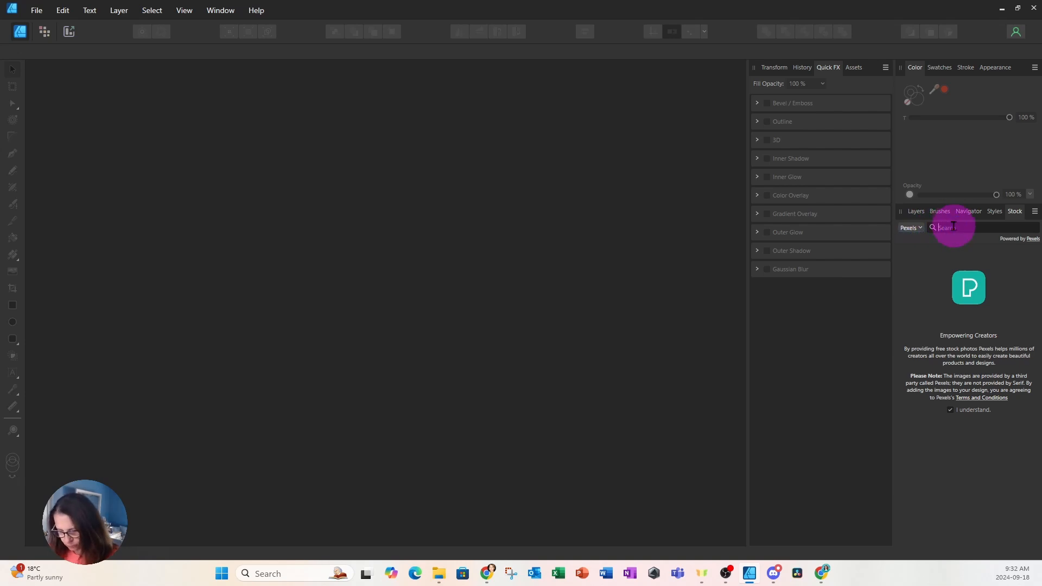
text(clown fish)
key(Return)
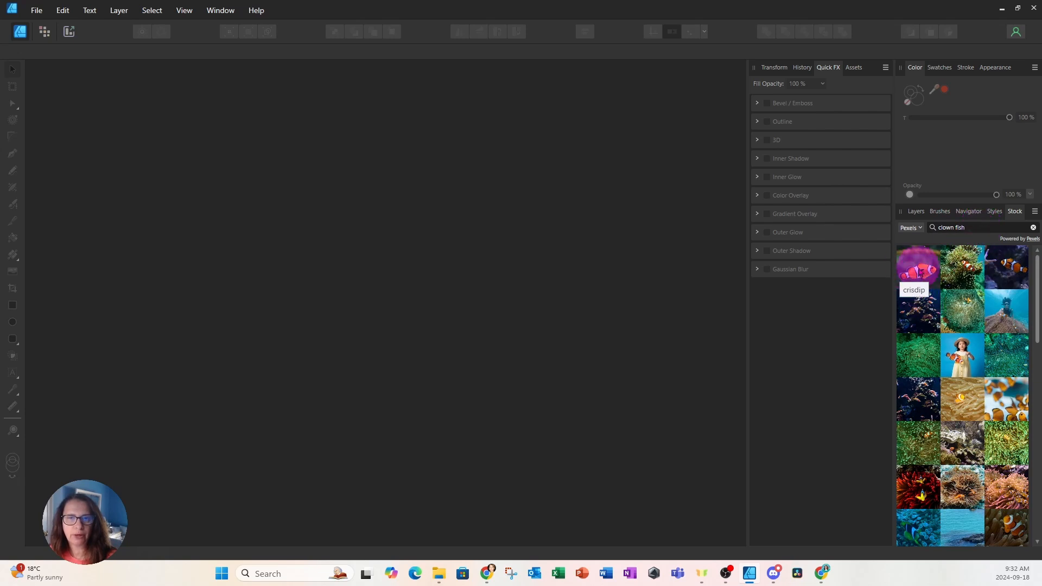
click(919, 270)
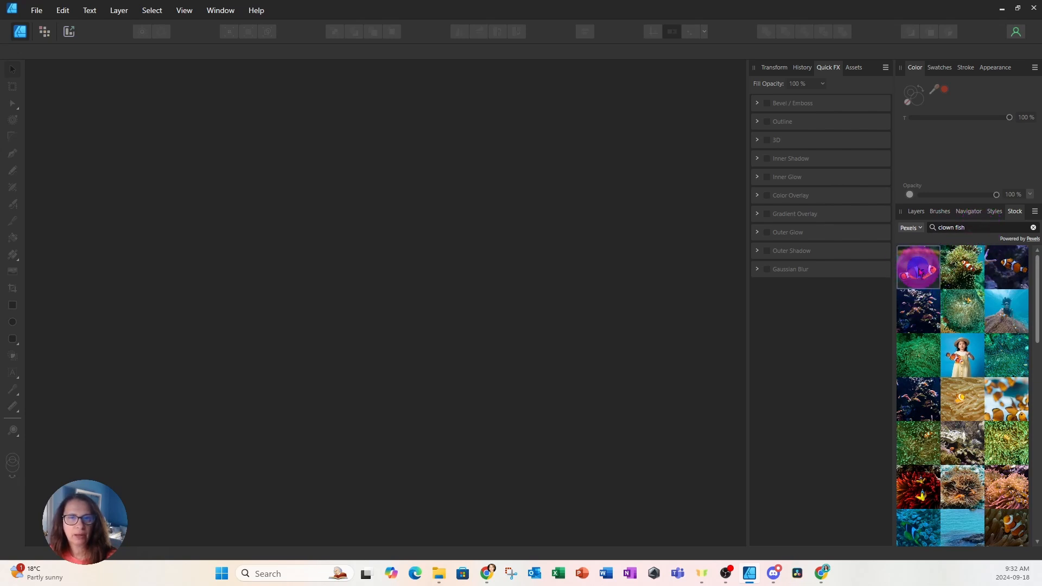
drag(918, 269, 410, 282)
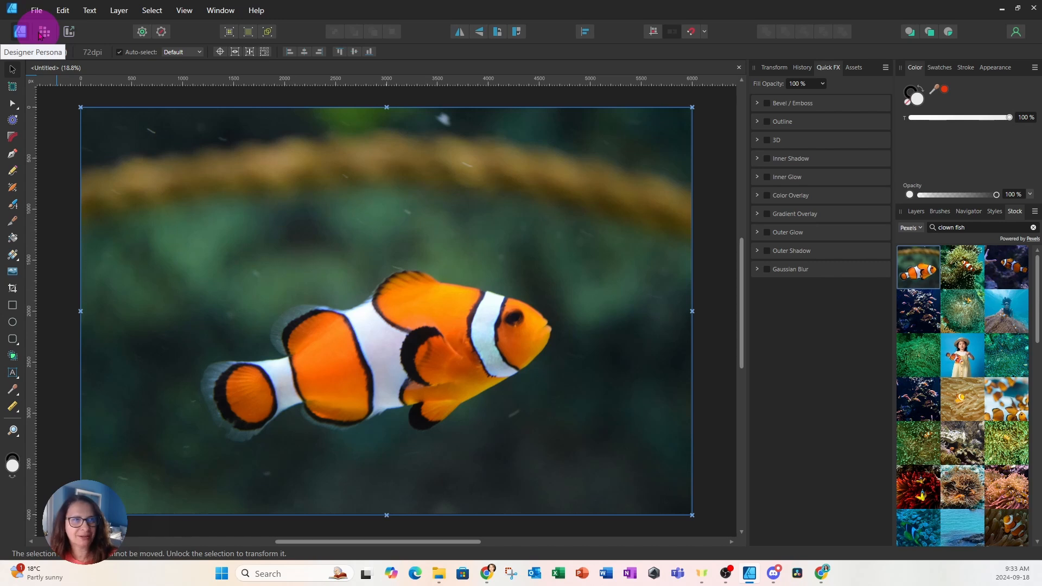
In the Pixel Persona, select the clownfish's head, body and lower fins with the Selection Brush.
click(43, 33)
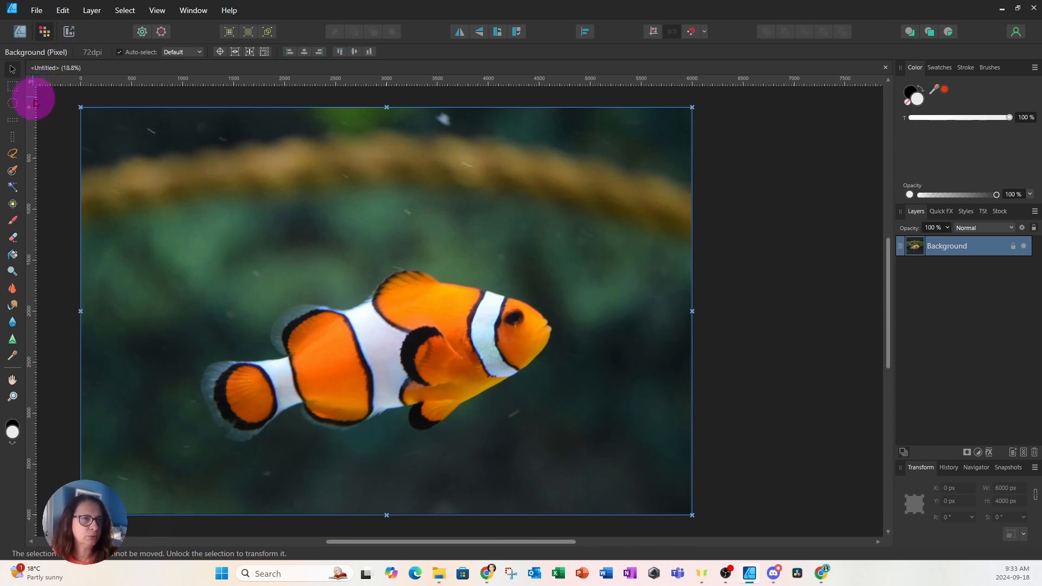
click(14, 177)
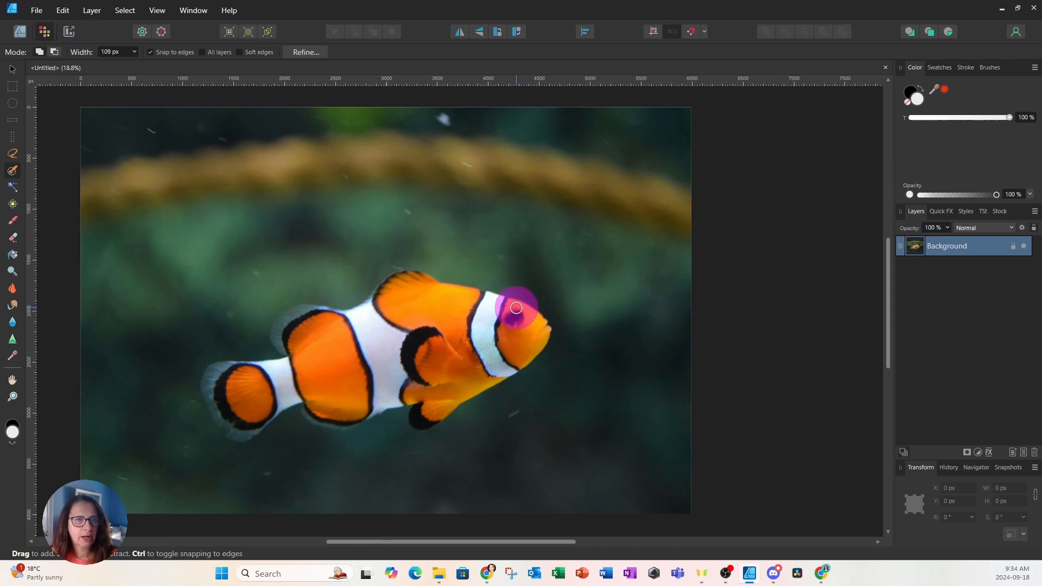
drag(516, 309, 521, 315)
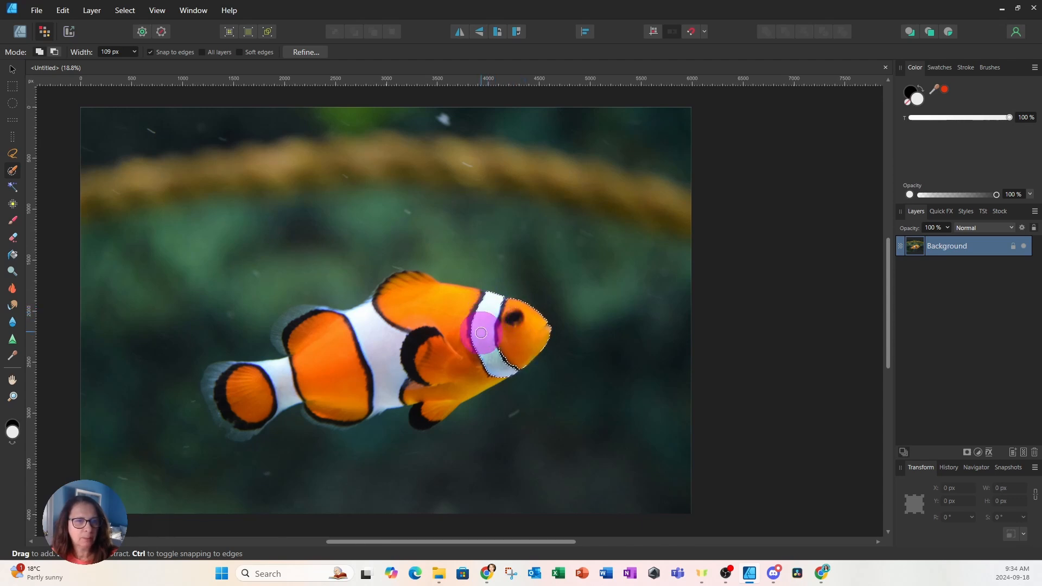
mouse_move(481, 366)
mouse_down()
mouse_move(460, 321)
mouse_move(416, 321)
mouse_move(396, 281)
mouse_move(372, 318)
mouse_move(369, 350)
mouse_move(398, 353)
mouse_move(377, 396)
mouse_up()
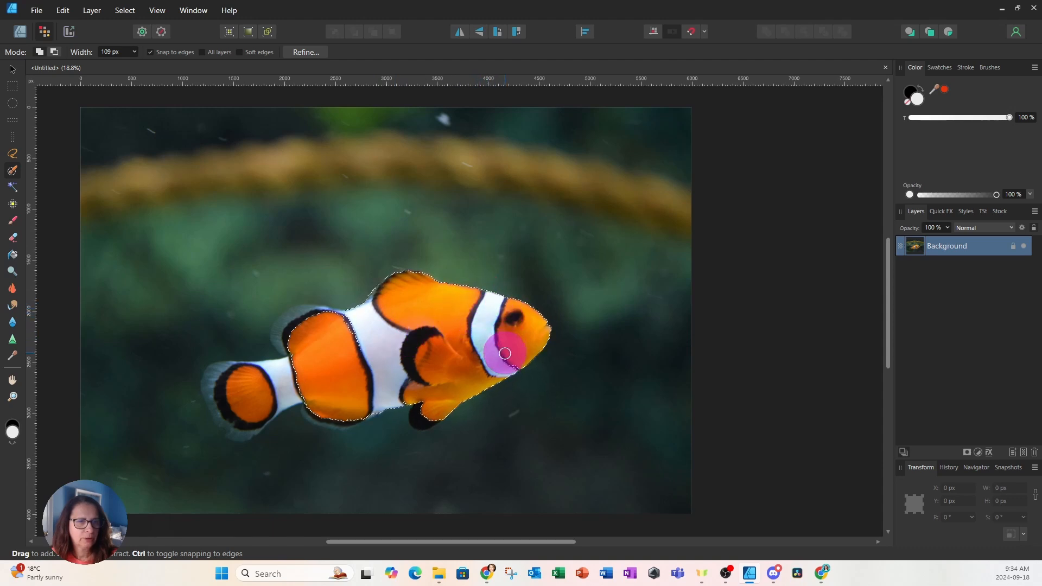
mouse_move(510, 364)
mouse_down()
mouse_move(484, 361)
mouse_move(435, 396)
mouse_move(427, 416)
mouse_move(414, 387)
mouse_up()
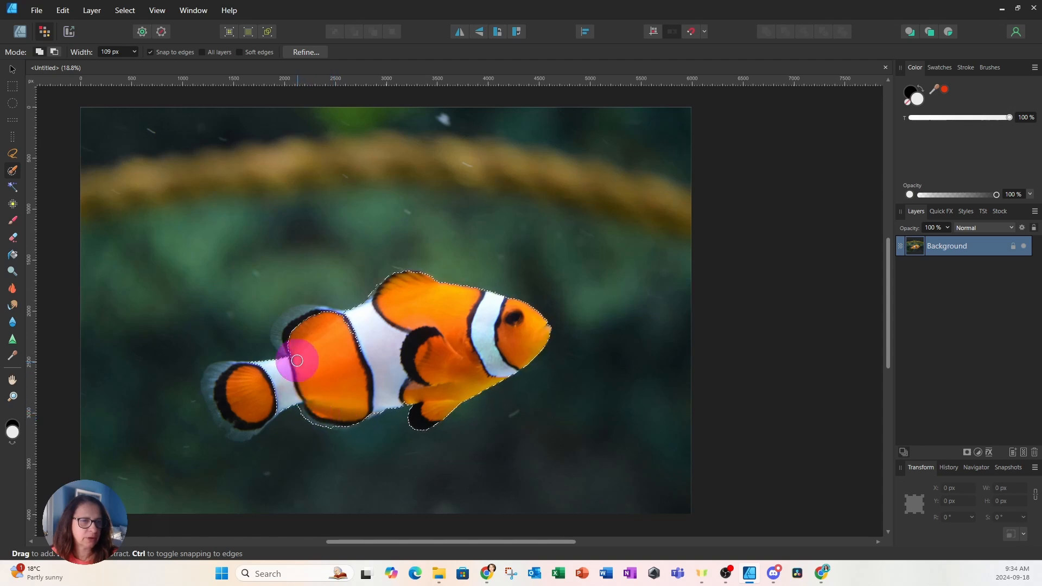
Extend the brush selection over the rear dorsal fin and the whole tail, including their translucent edges.
mouse_move(291, 350)
mouse_down()
mouse_move(296, 319)
mouse_move(324, 317)
mouse_up()
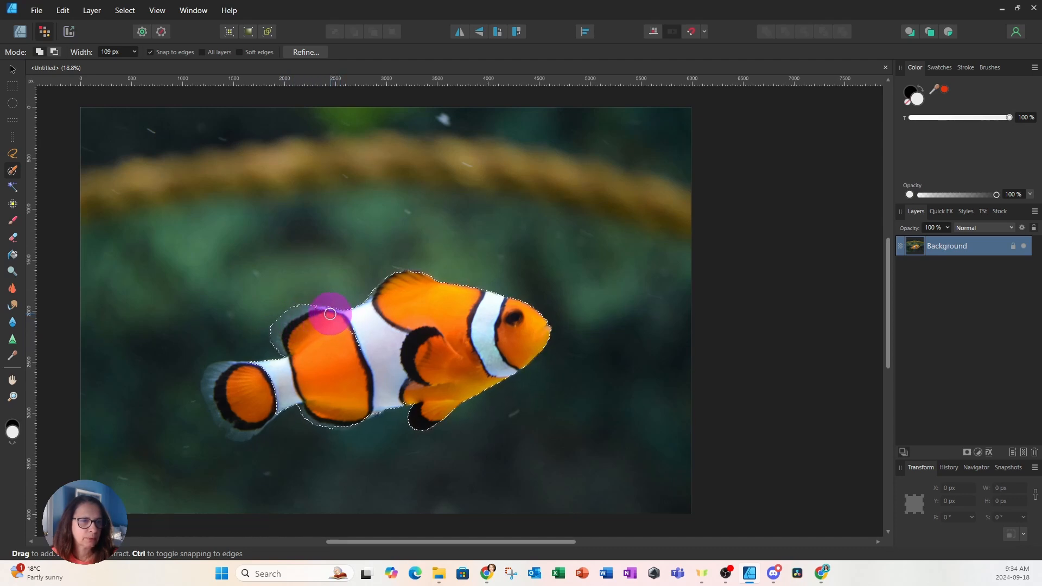
drag(348, 338, 358, 349)
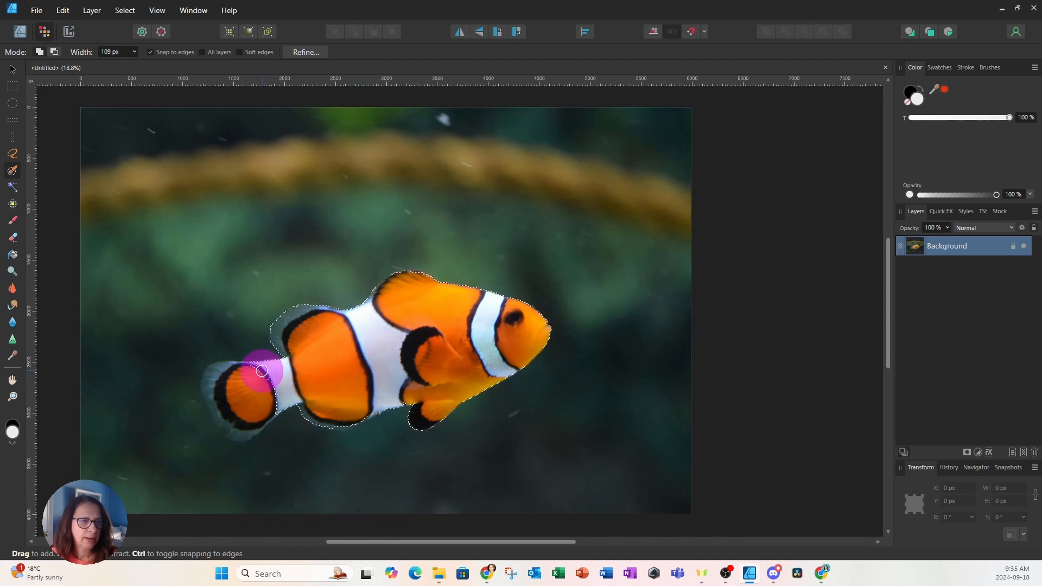
mouse_move(261, 371)
mouse_down()
mouse_move(271, 403)
mouse_move(264, 414)
mouse_move(227, 372)
mouse_up()
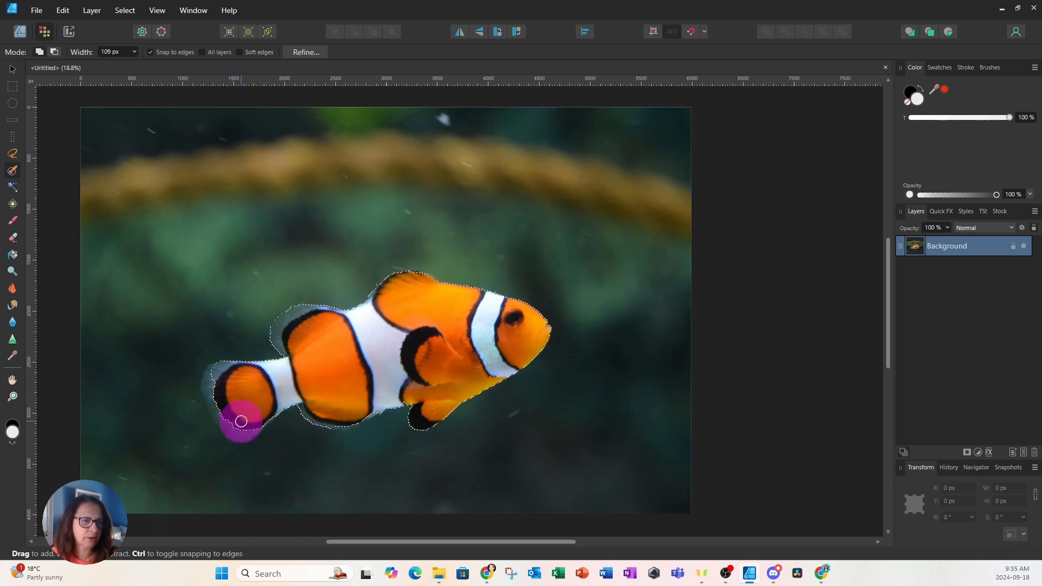
mouse_move(241, 421)
mouse_down()
mouse_move(222, 421)
mouse_move(217, 408)
mouse_up()
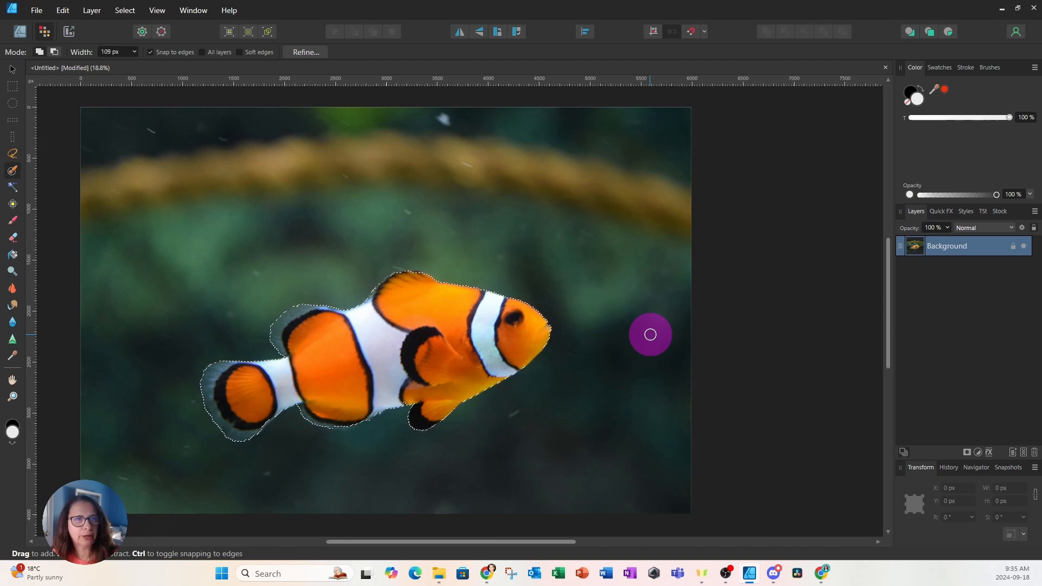
Refine the selection with the Matte brush along the fish's upper edge and output it as a mask.
click(297, 52)
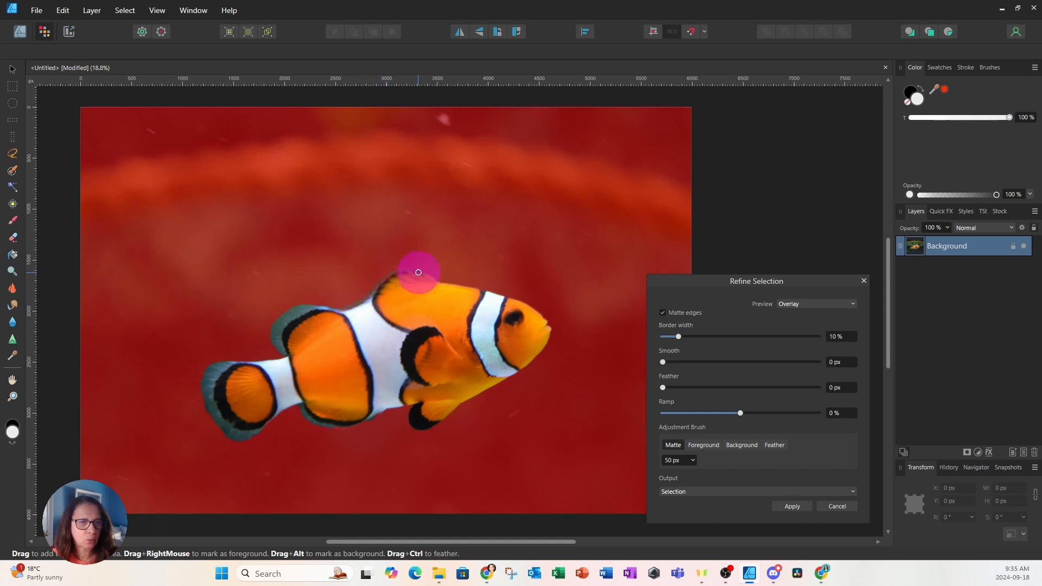
mouse_move(418, 273)
mouse_down()
mouse_move(522, 306)
mouse_move(541, 355)
mouse_move(423, 430)
mouse_move(408, 421)
mouse_move(416, 404)
mouse_move(345, 425)
mouse_move(315, 422)
mouse_move(296, 405)
mouse_move(245, 439)
mouse_move(221, 434)
mouse_move(198, 394)
mouse_move(251, 356)
mouse_move(274, 360)
mouse_move(271, 326)
mouse_move(293, 305)
mouse_move(342, 308)
mouse_move(303, 310)
mouse_up()
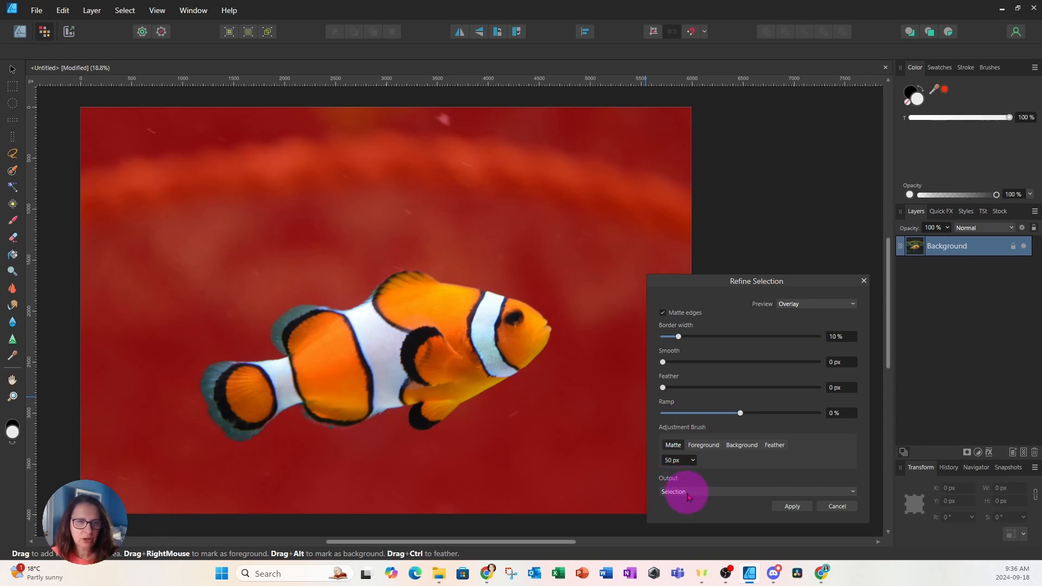
click(708, 498)
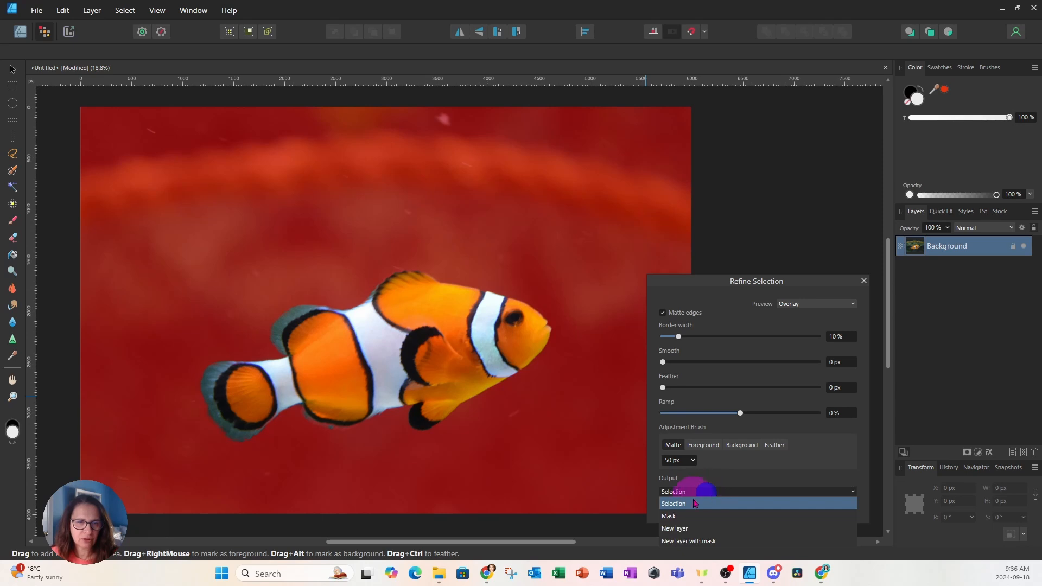
click(666, 519)
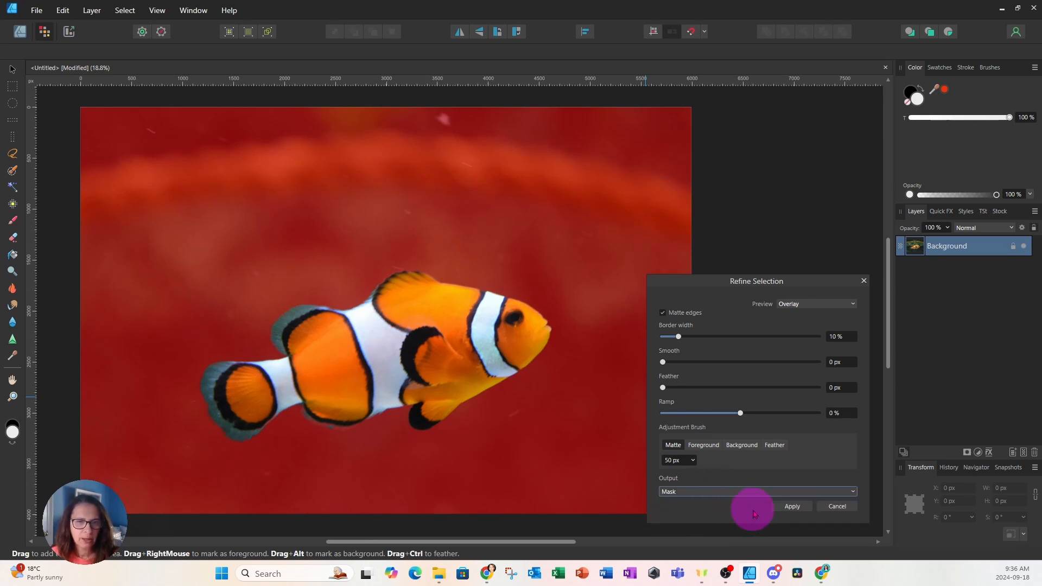
click(792, 507)
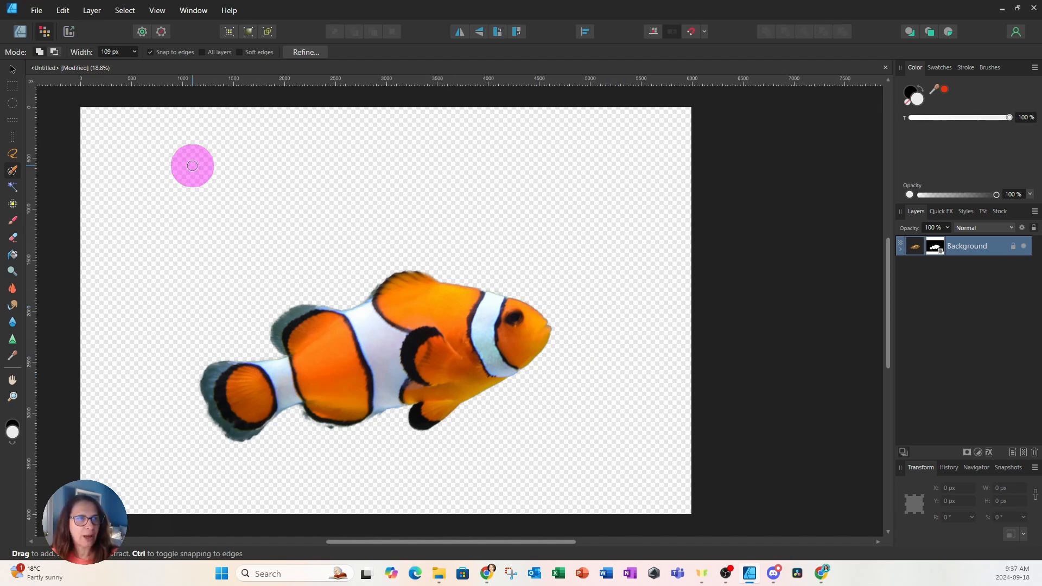
Preview the fish cut-out's export as JPEG, then set the export format to PNG.
click(38, 13)
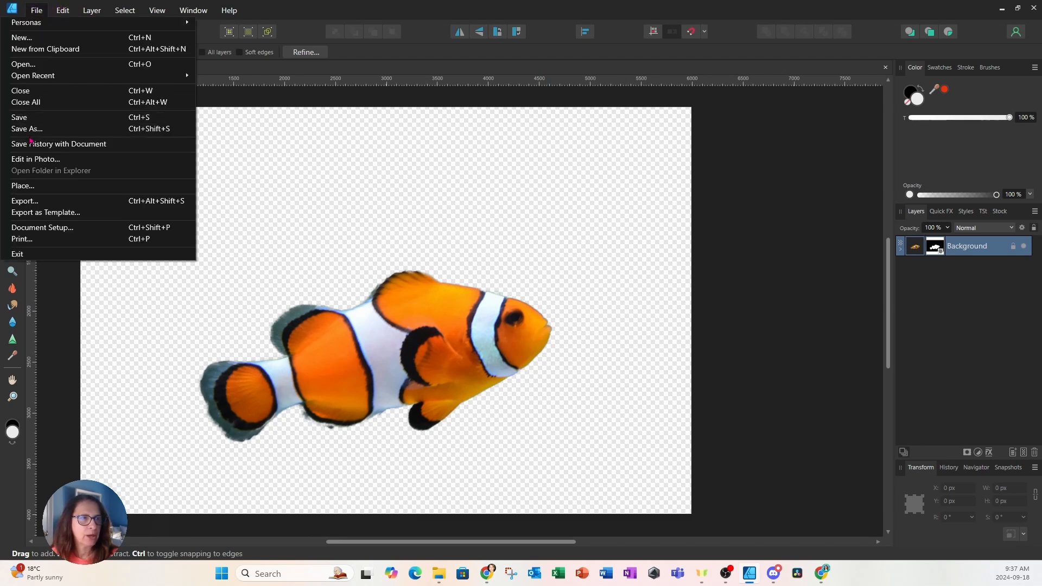
click(32, 205)
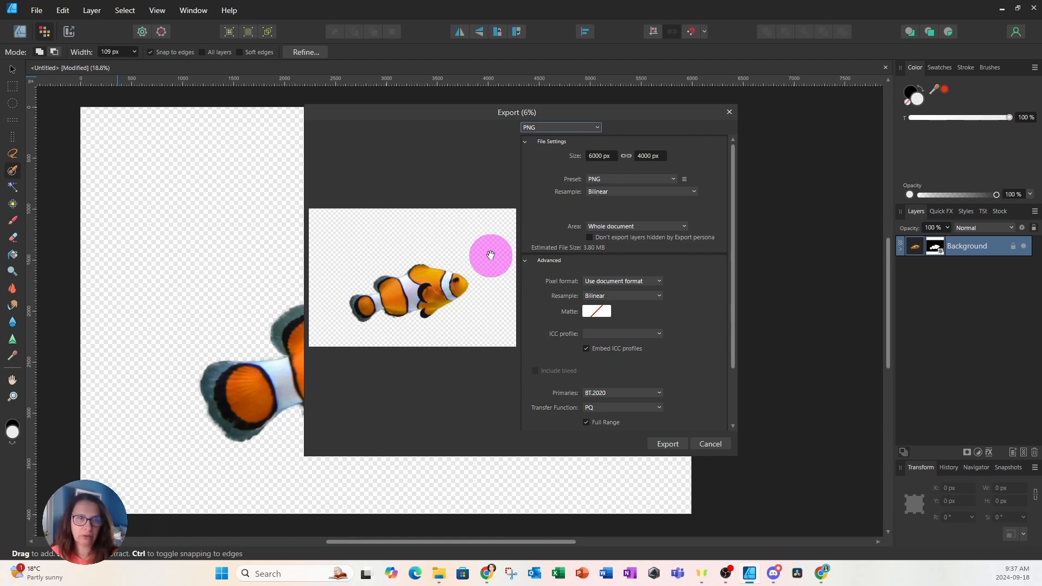
click(582, 127)
click(529, 152)
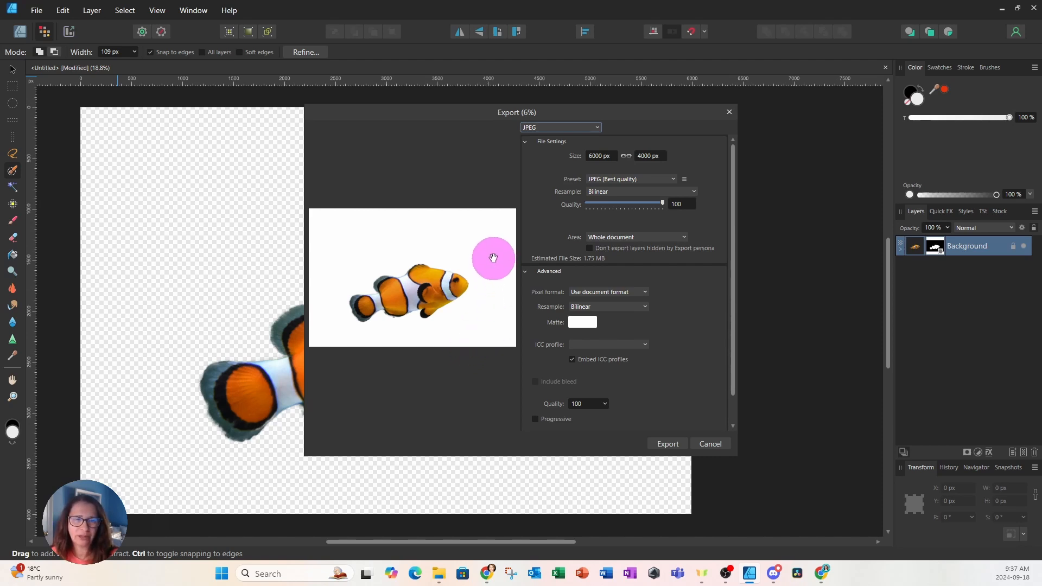
click(543, 128)
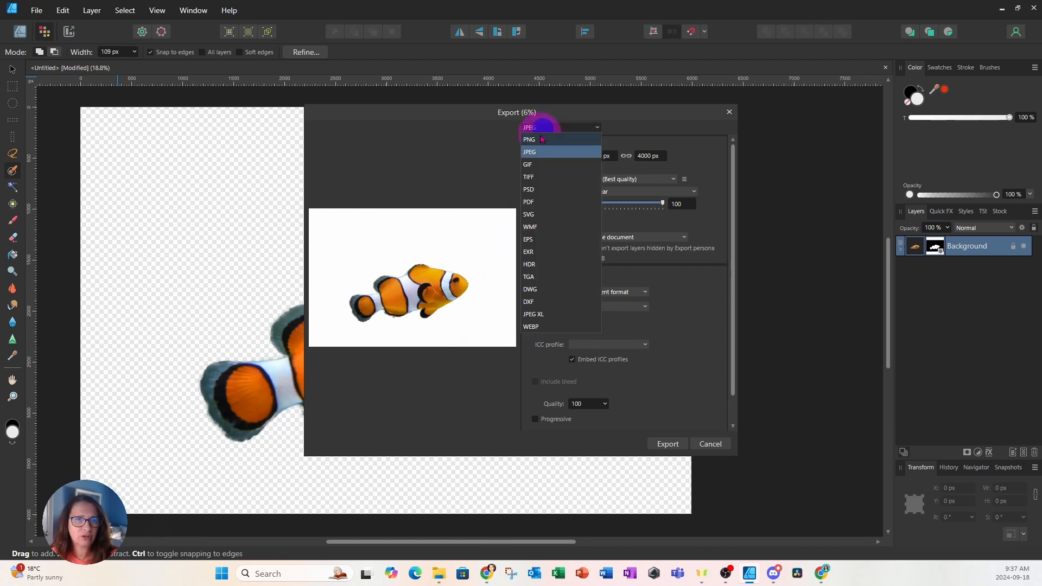
click(530, 140)
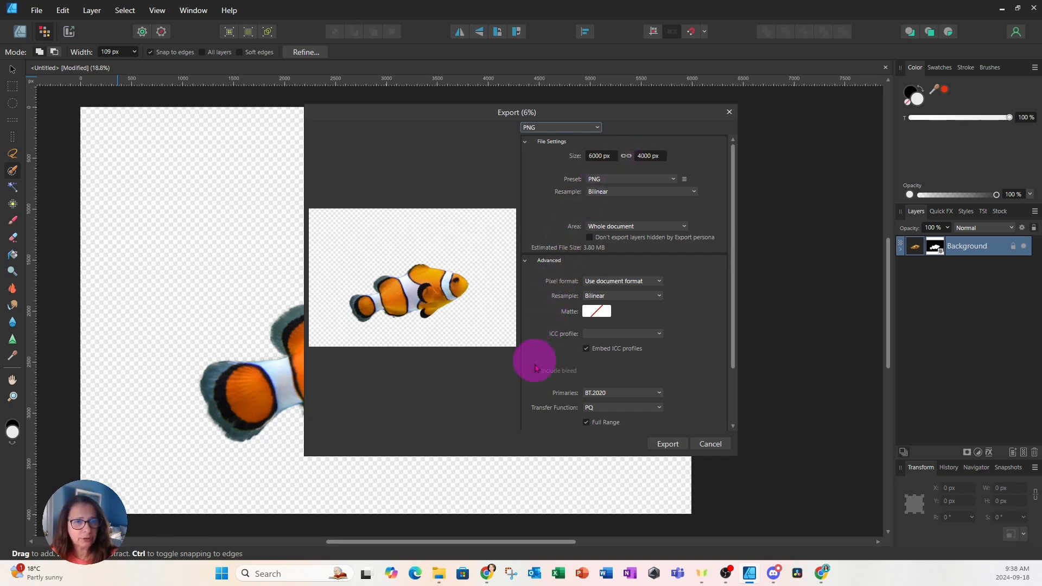
Export the cut-out as a PNG file named "Clown Fish" in the Downloads folder.
click(667, 444)
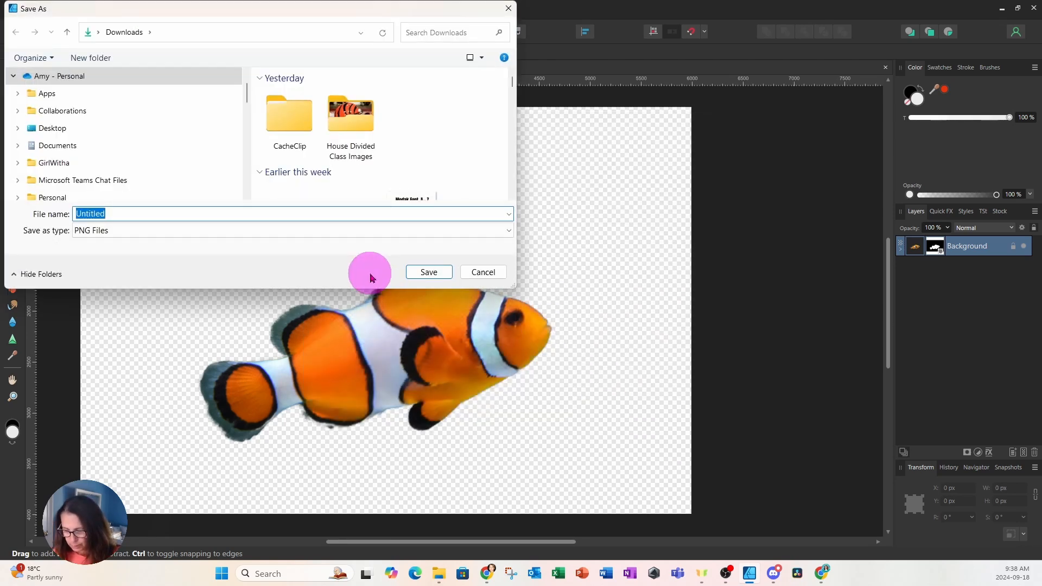
text(Clow)
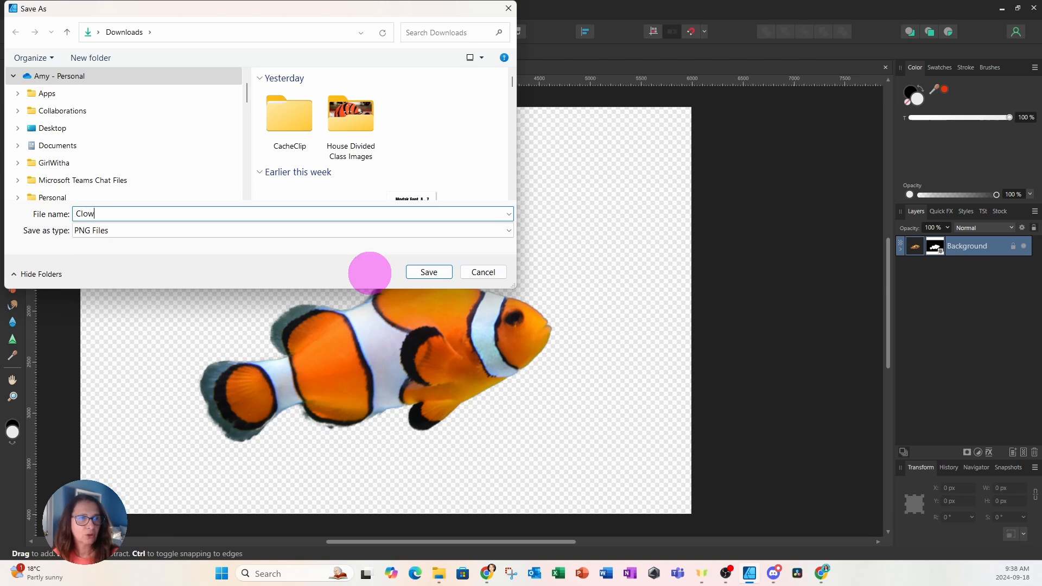
text(n Fish)
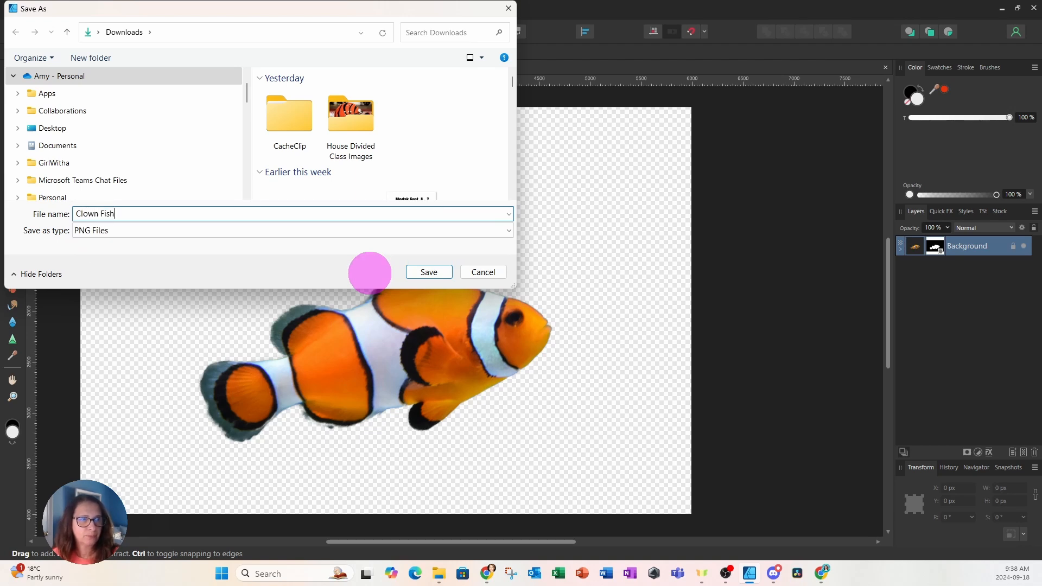
click(416, 273)
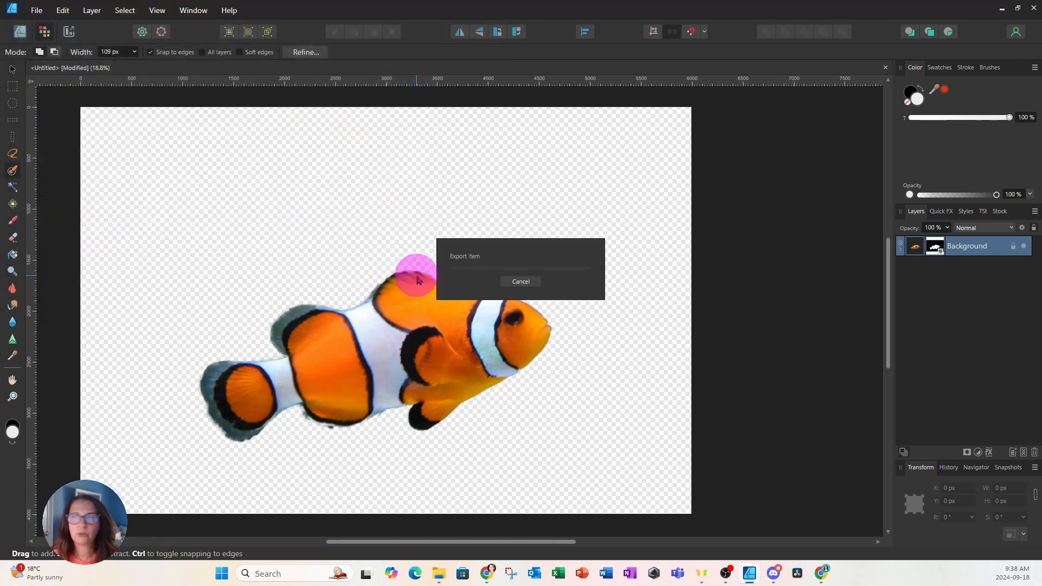